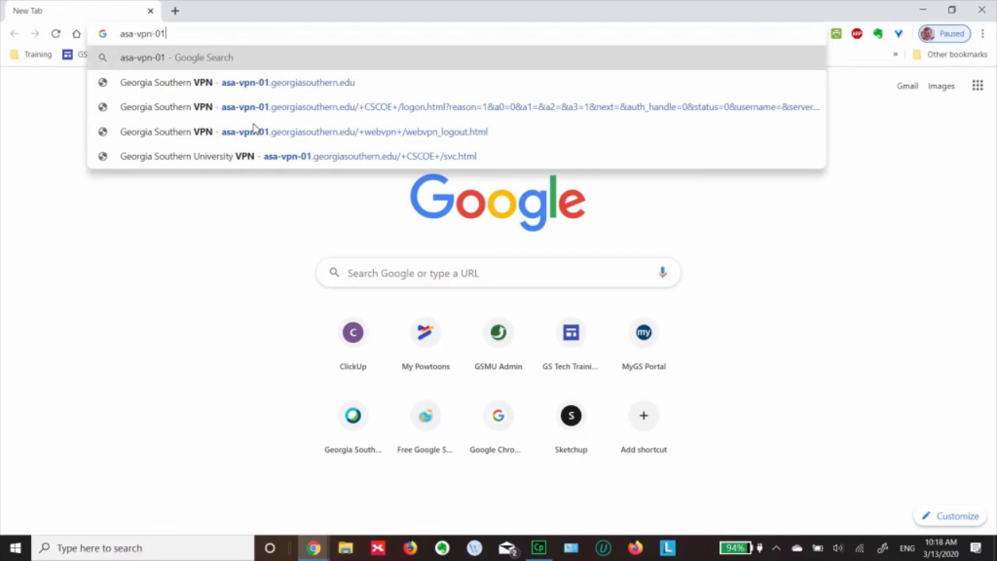
Load asa-vpn-01.georgiasouthern.edu in the Chrome address bar
{"action": "type", "text": "."}
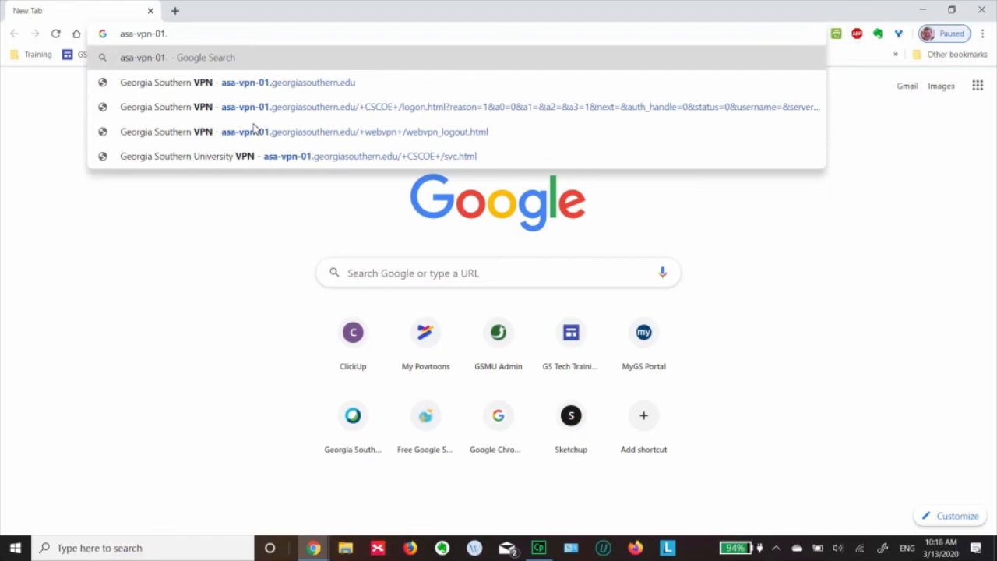
{"action": "type", "text": "georgias"}
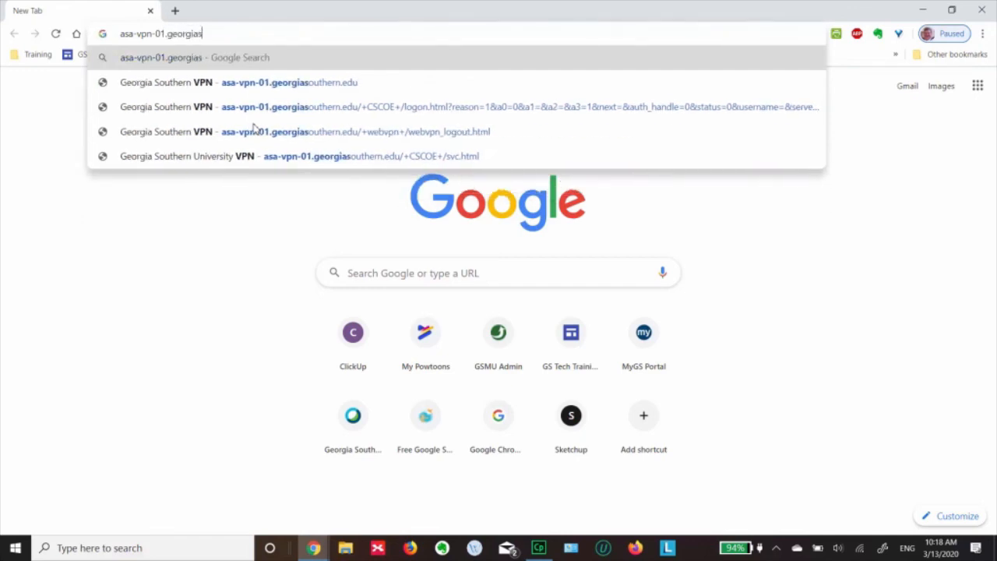
{"action": "type", "text": "outhern"}
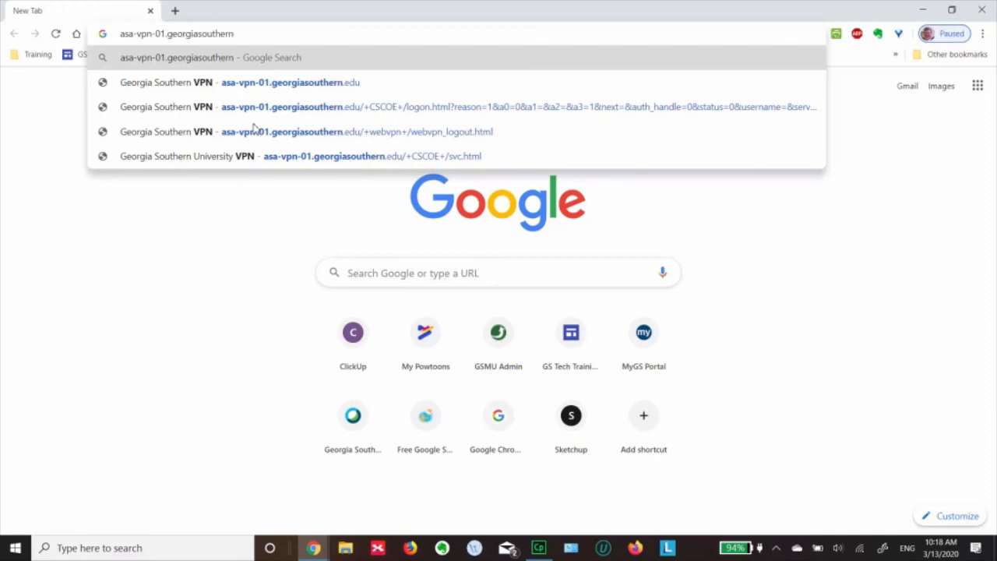
{"action": "type", "text": ".edu"}
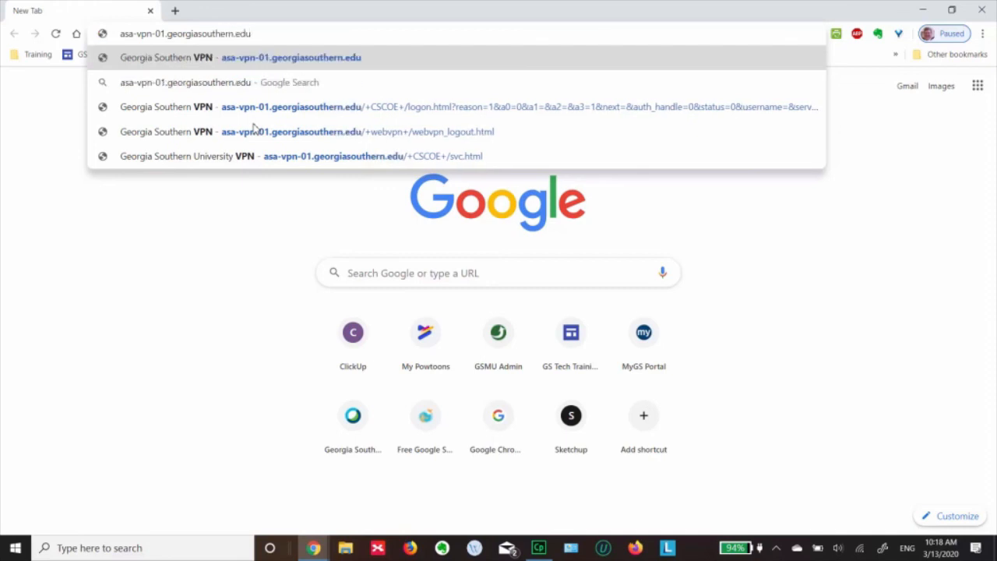
{"action": "key", "text": "Return"}
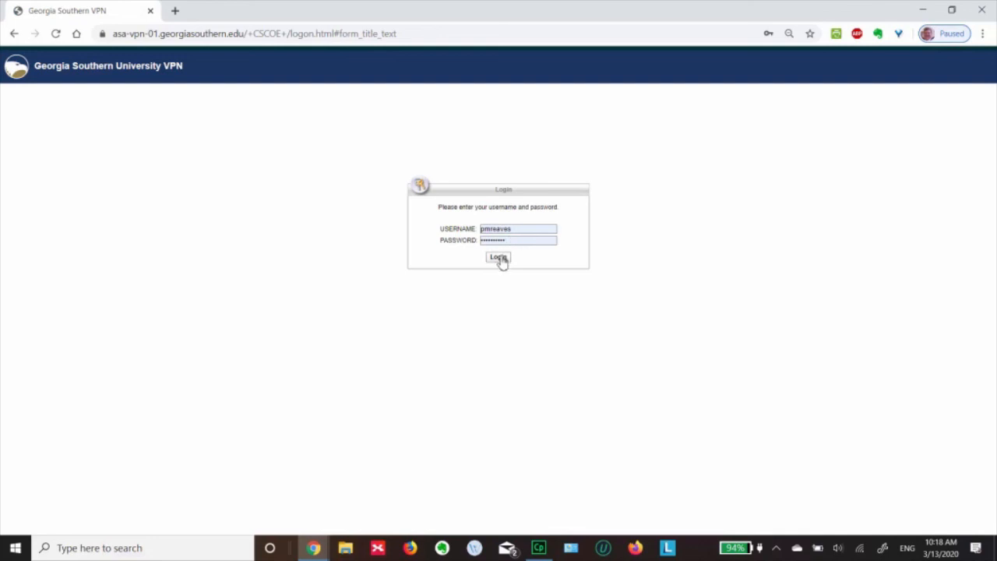
Log in to the VPN portal with the filled-in university username and password
{"action": "left_click", "coordinate": [501, 260]}
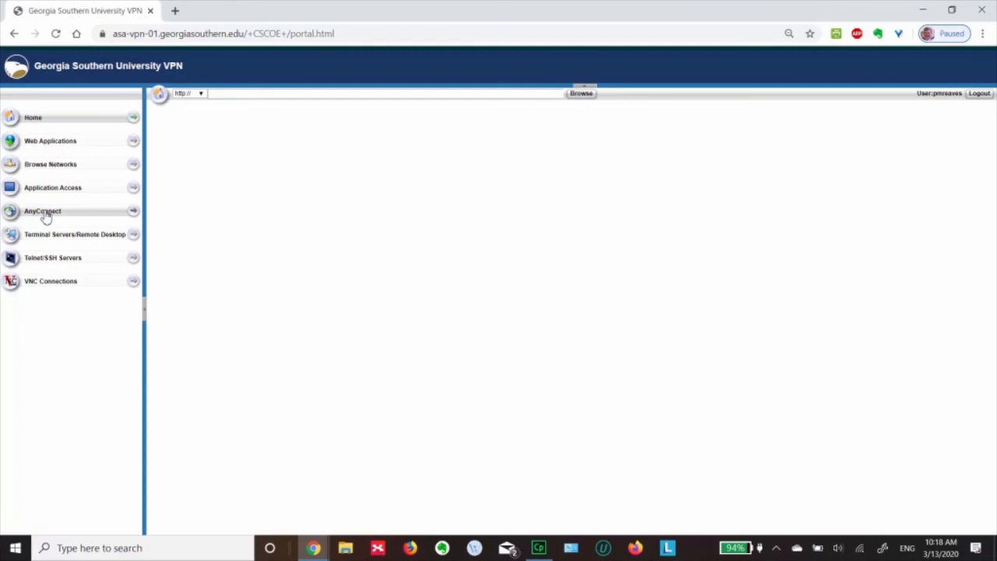
Go to the portal's AnyConnect section and start AnyConnect to reach the client download page
{"action": "left_click", "coordinate": [45, 216]}
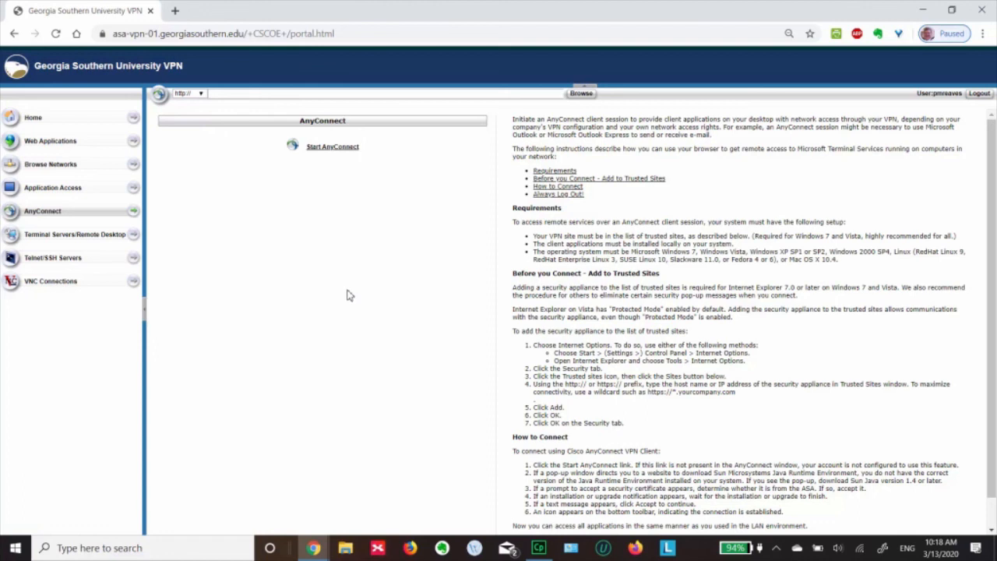
{"action": "left_click", "coordinate": [332, 147]}
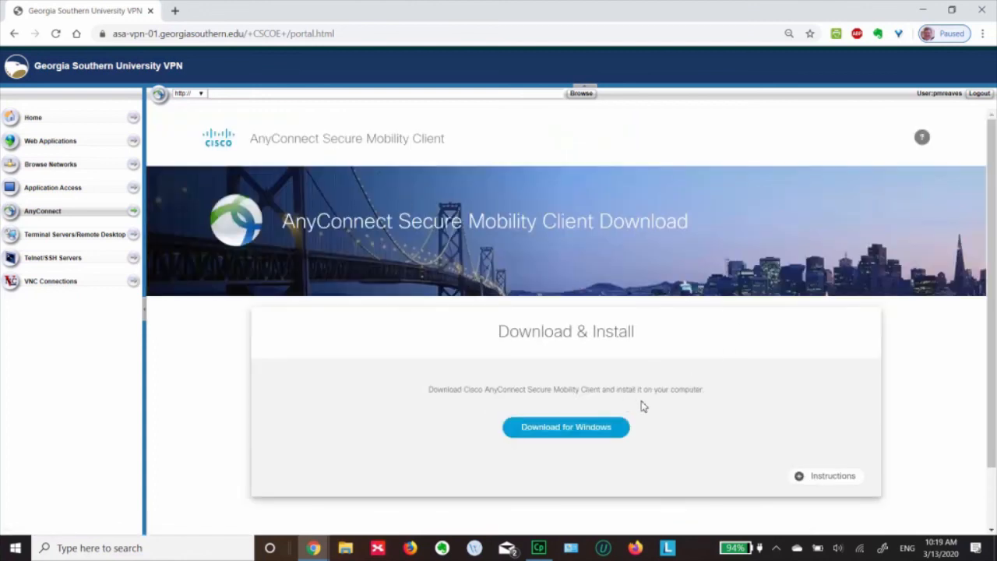
Save the AnyConnect Windows installer to Downloads and open it from Chrome's download item
{"action": "left_click", "coordinate": [572, 438]}
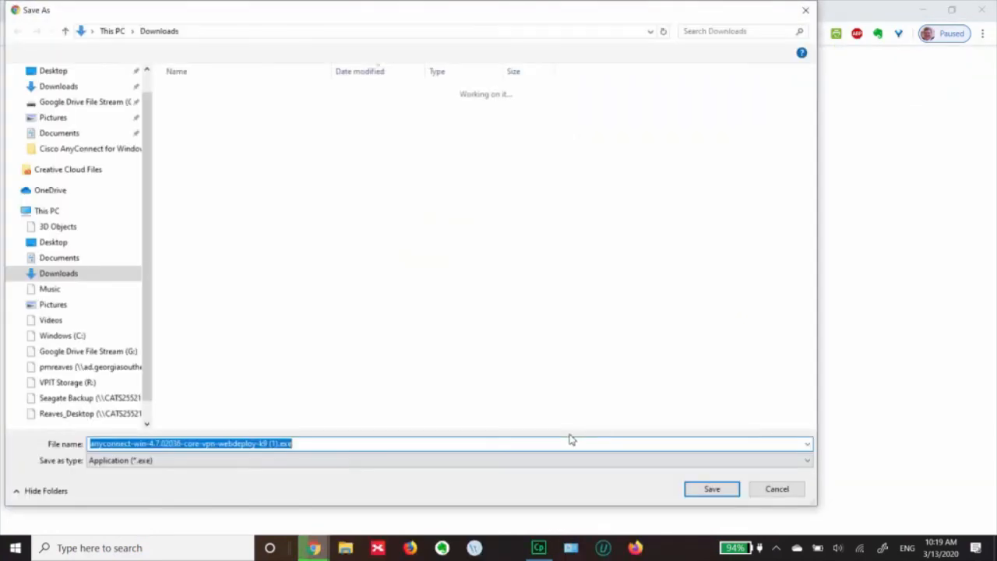
{"action": "left_click", "coordinate": [712, 489]}
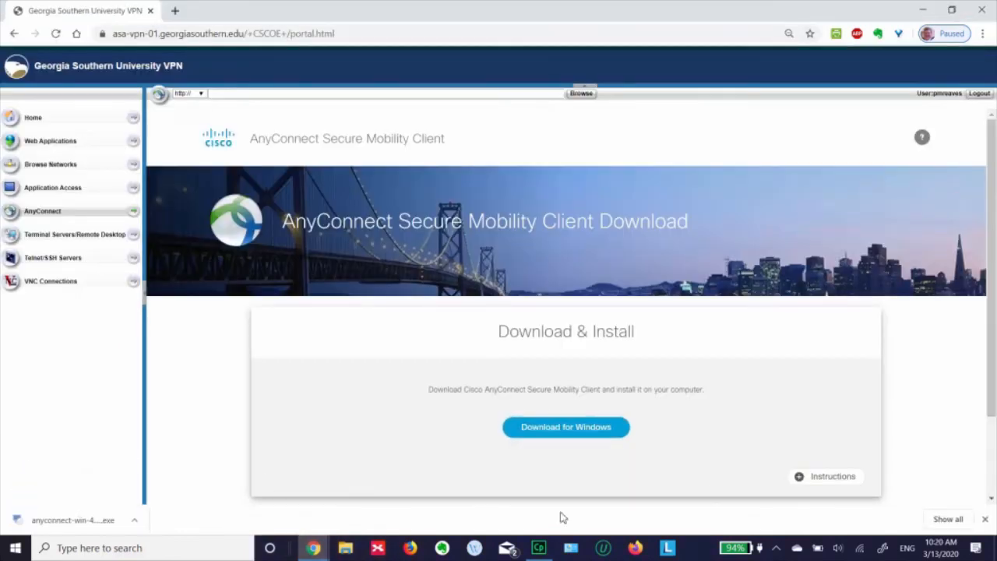
{"action": "left_click", "coordinate": [134, 521]}
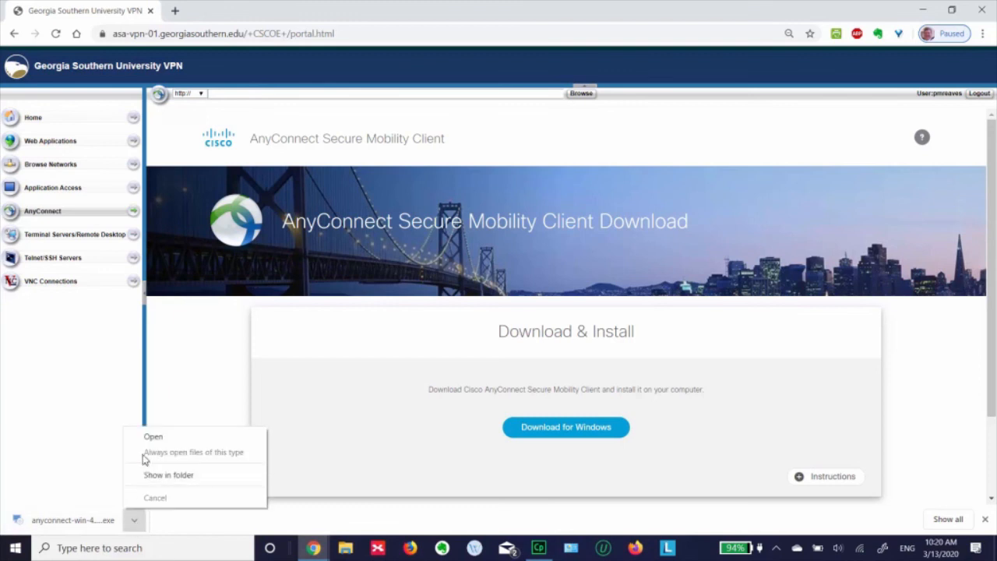
{"action": "left_click", "coordinate": [182, 439]}
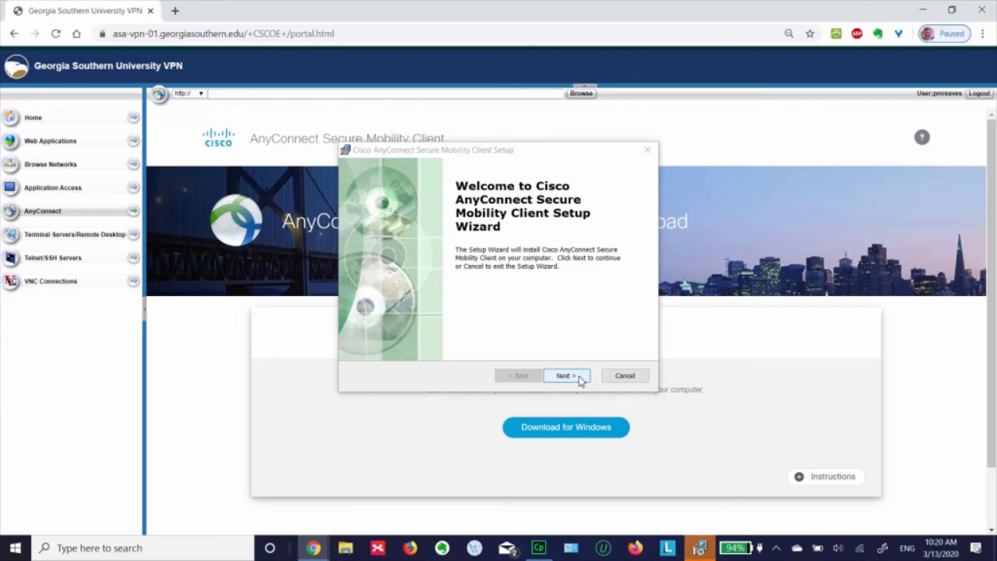
Accept the licence terms, install the AnyConnect client, and finish the setup wizard
{"action": "left_click", "coordinate": [579, 378]}
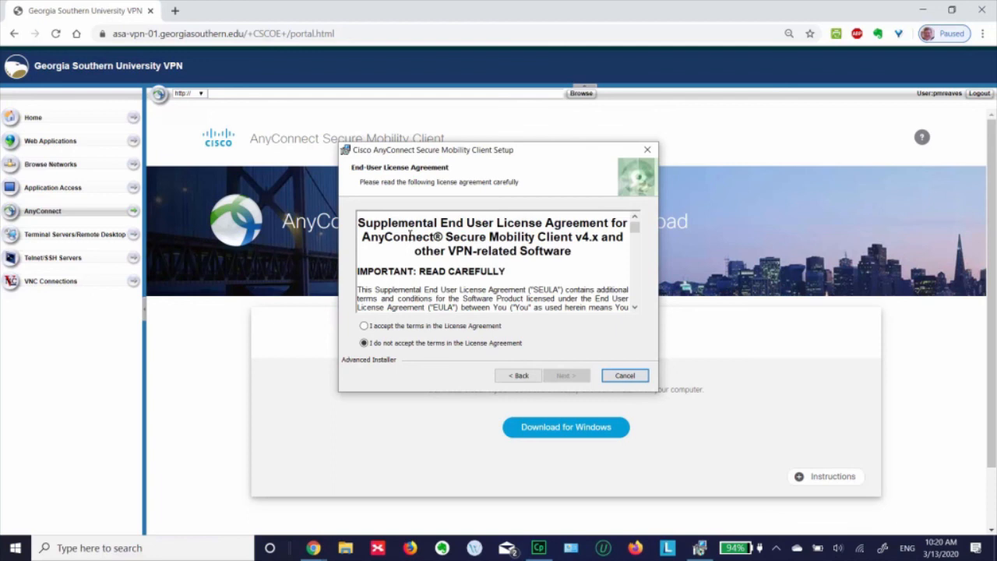
{"action": "left_click", "coordinate": [364, 327]}
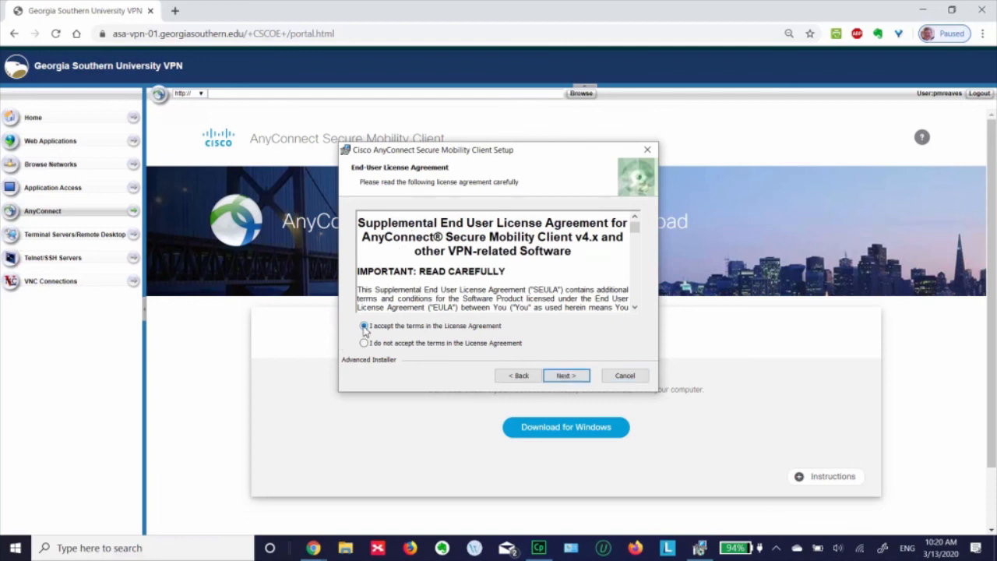
{"action": "left_click", "coordinate": [565, 377]}
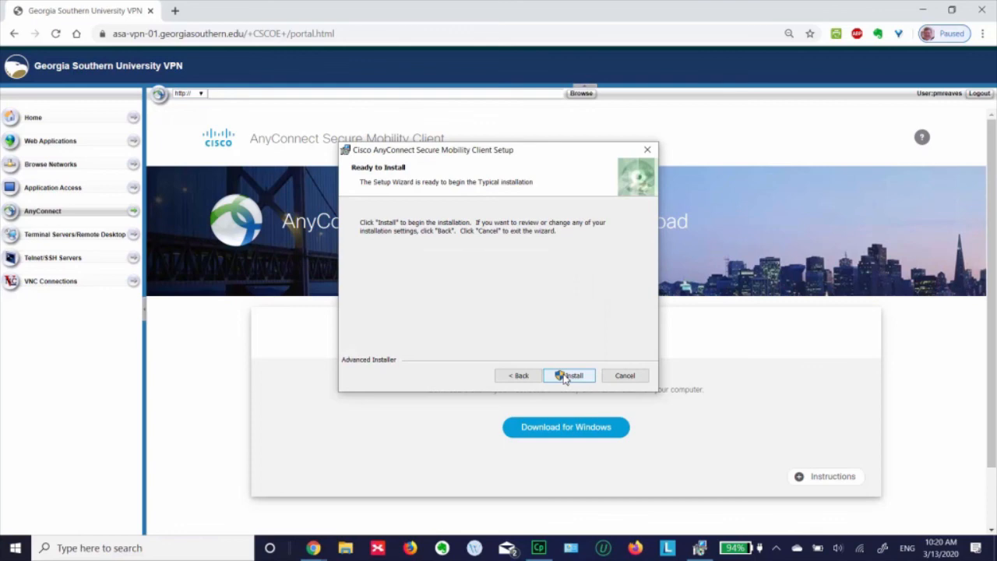
{"action": "left_click", "coordinate": [567, 378]}
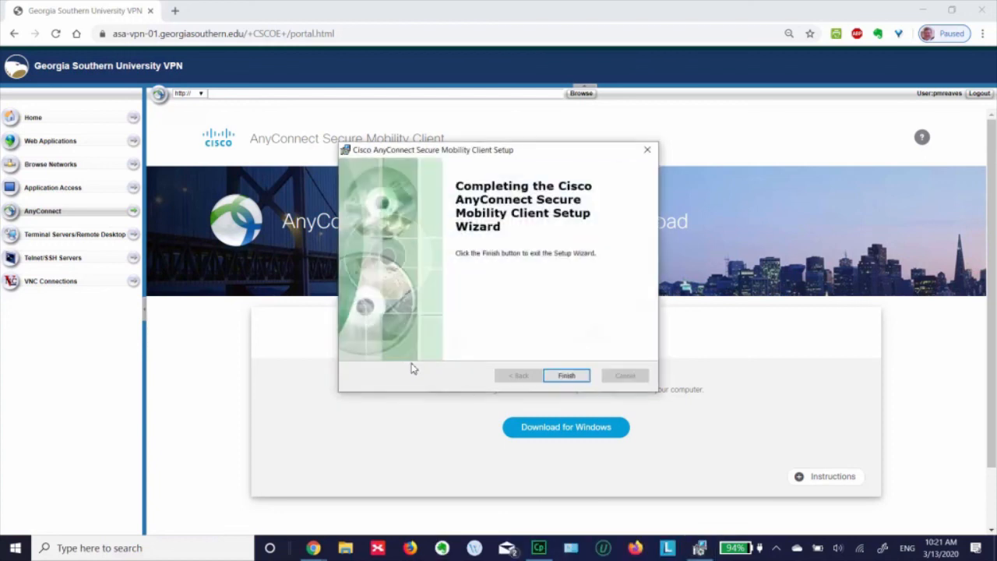
{"action": "left_click", "coordinate": [567, 376]}
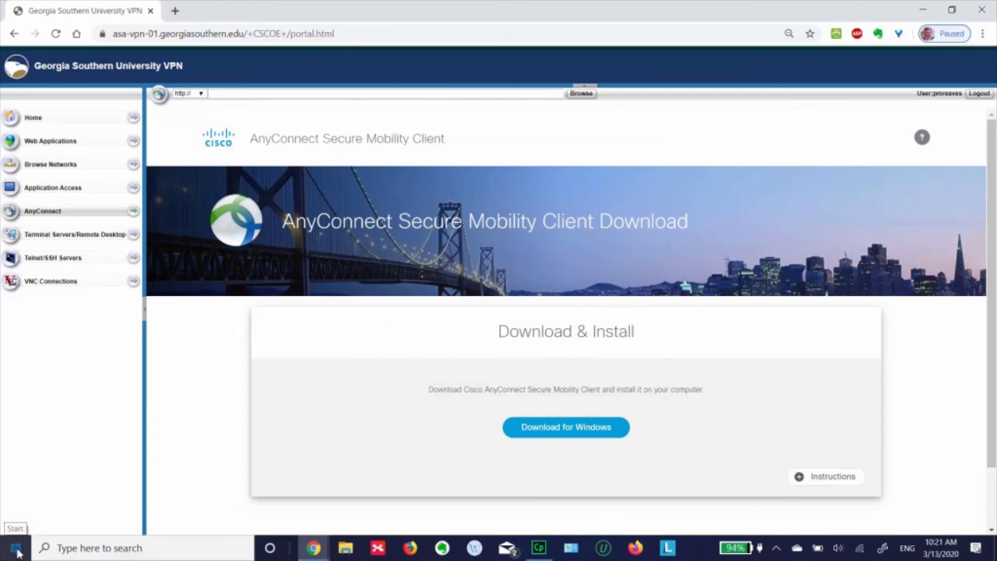
Search the Start menu for 'cisco' and launch Cisco AnyConnect Secure Mobility Client
{"action": "left_click", "coordinate": [18, 551]}
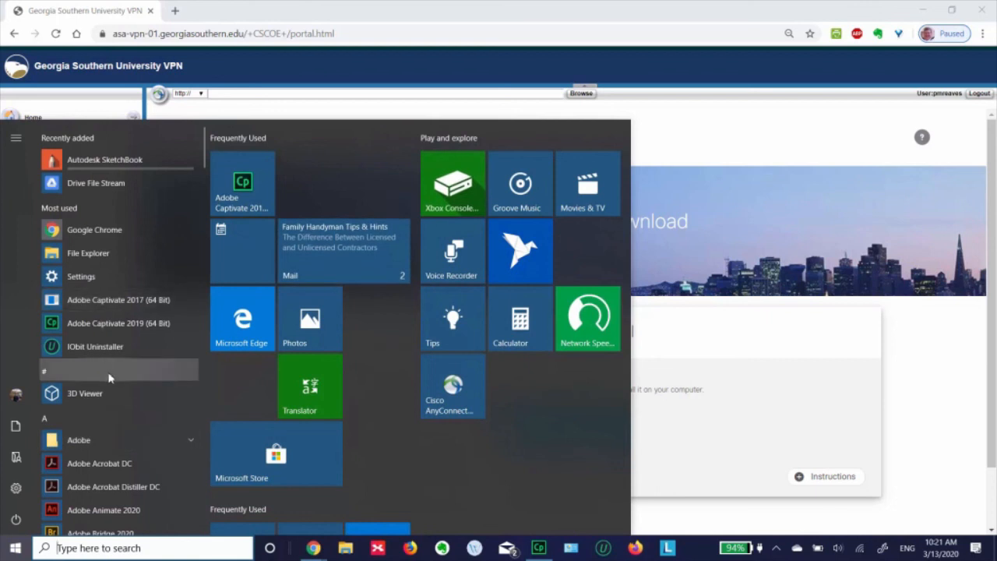
{"action": "left_click", "coordinate": [104, 547]}
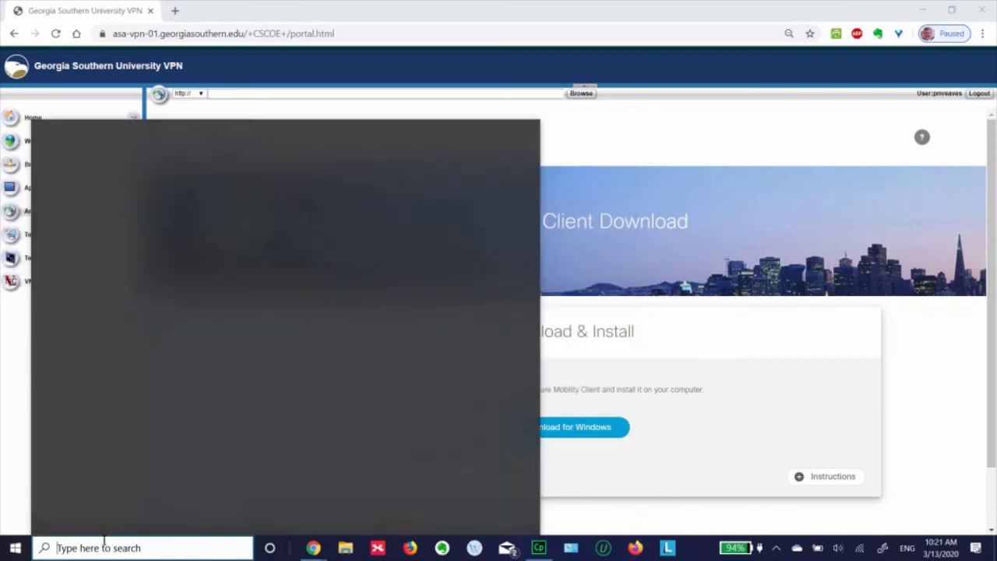
{"action": "type", "text": "cisco"}
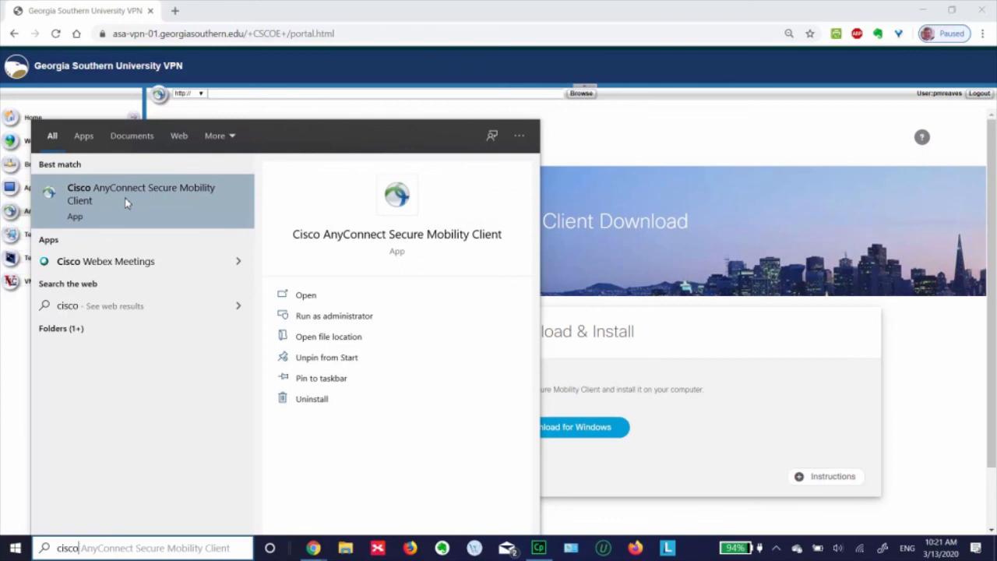
{"action": "left_click", "coordinate": [127, 202]}
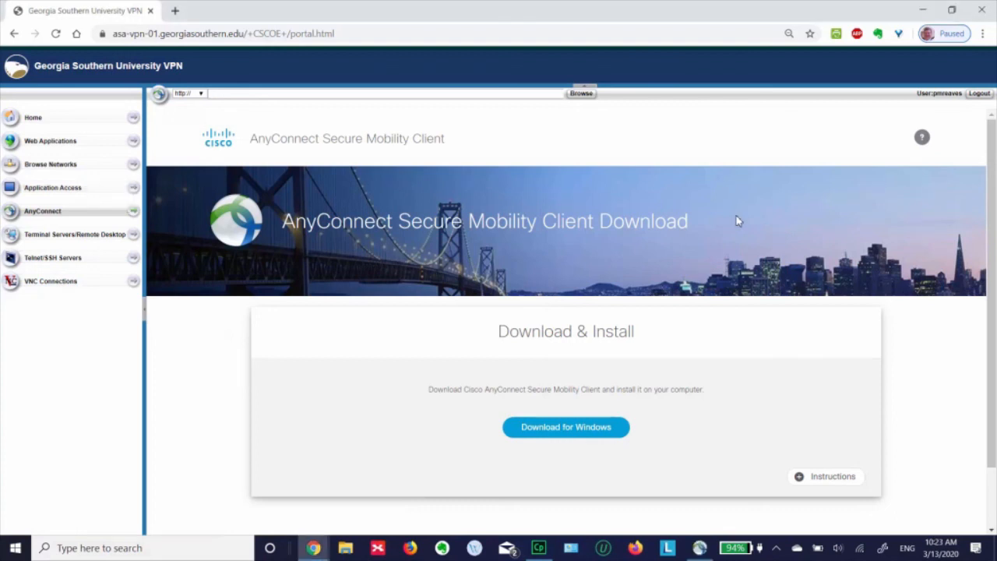
Search Start for 'Cisco' again to bring up the AnyConnect window for asa-vpn-01.georgiasouthern.edu
{"action": "left_click", "coordinate": [15, 548]}
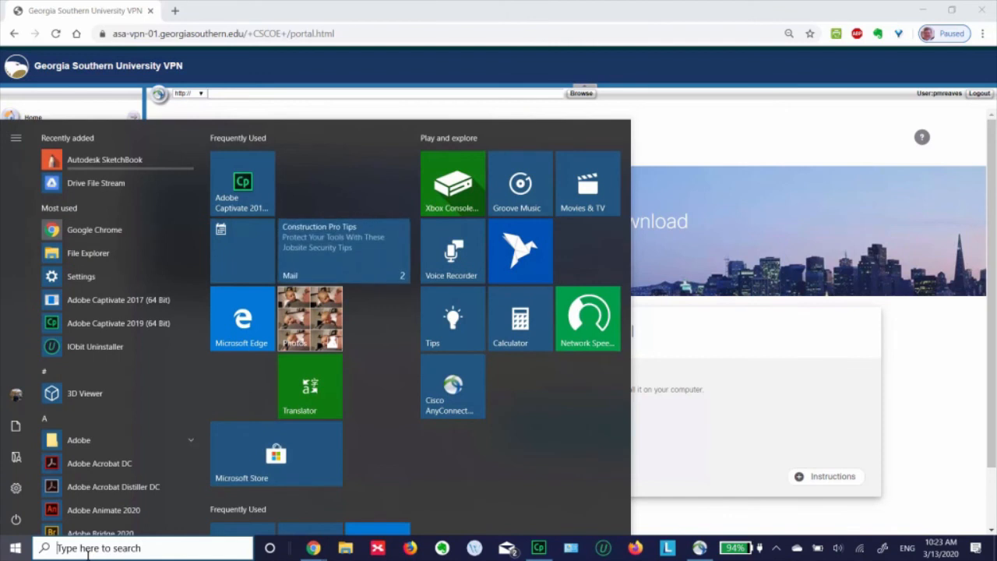
{"action": "left_click", "coordinate": [87, 549]}
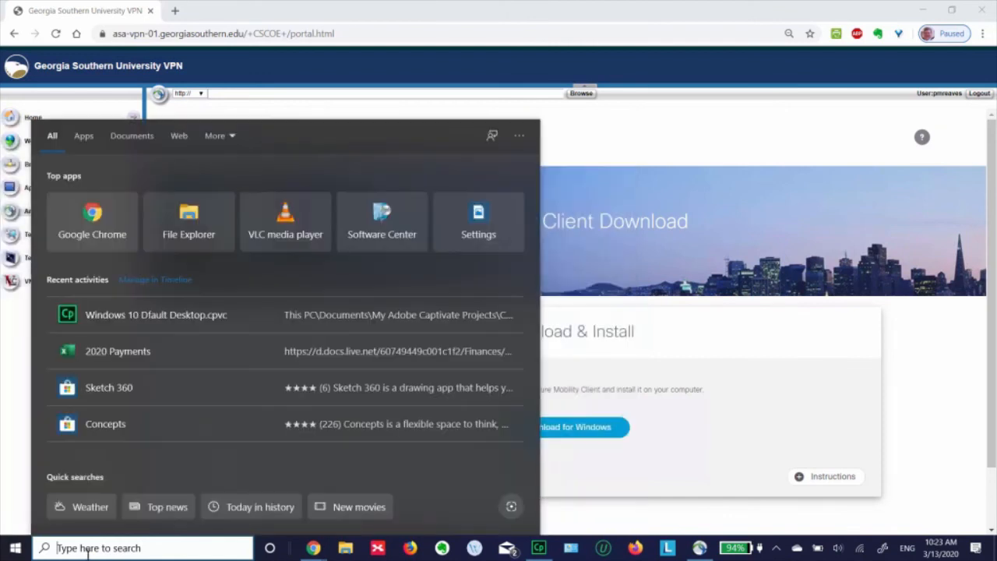
{"action": "type", "text": "Cisco"}
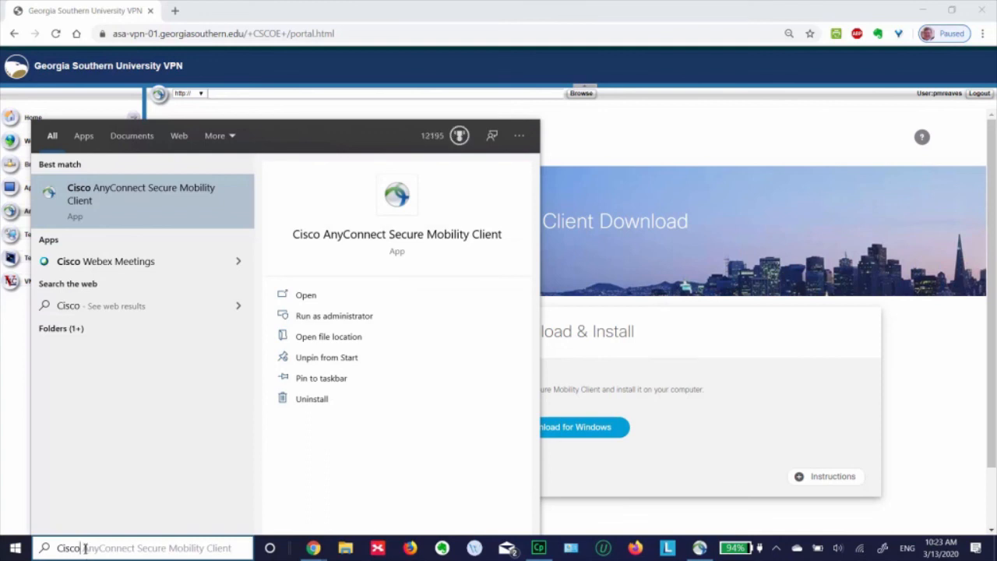
{"action": "left_click", "coordinate": [128, 205]}
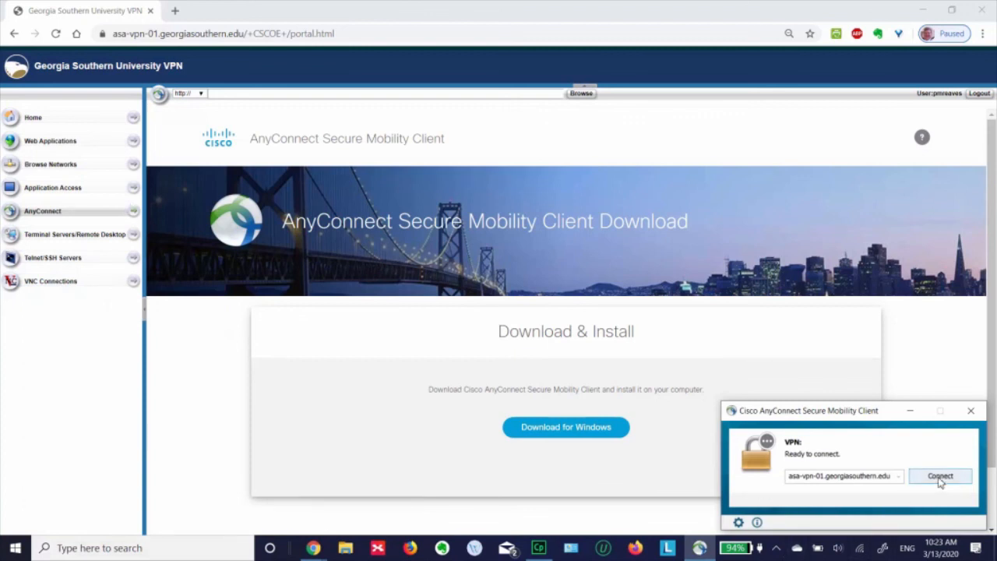
Connect AnyConnect to the server asa-vpn-01.georgiasouthern.edu
{"action": "left_click", "coordinate": [791, 475]}
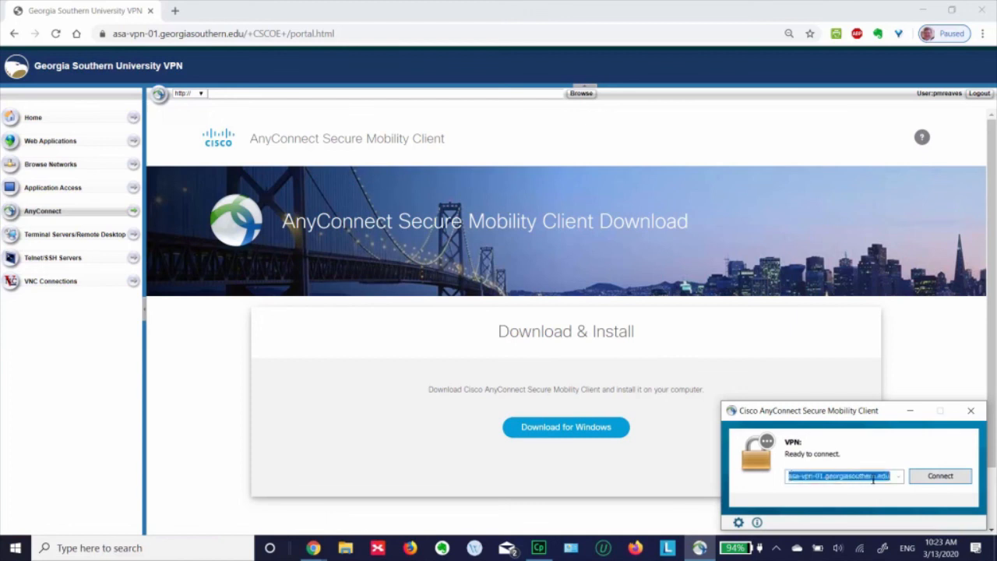
{"action": "left_click", "coordinate": [929, 481]}
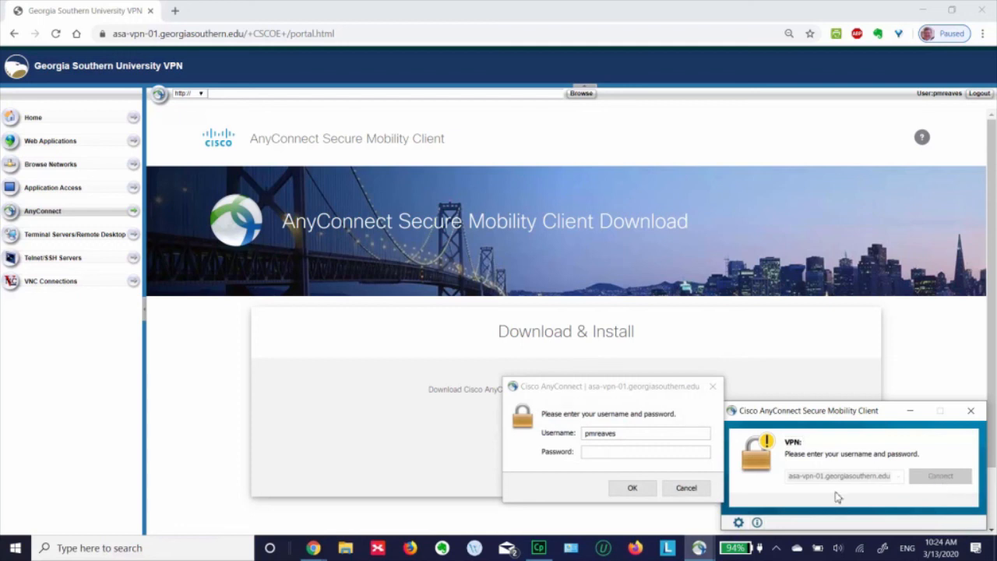
Correct the username, enter the account password, and submit the VPN login
{"action": "left_click", "coordinate": [646, 432]}
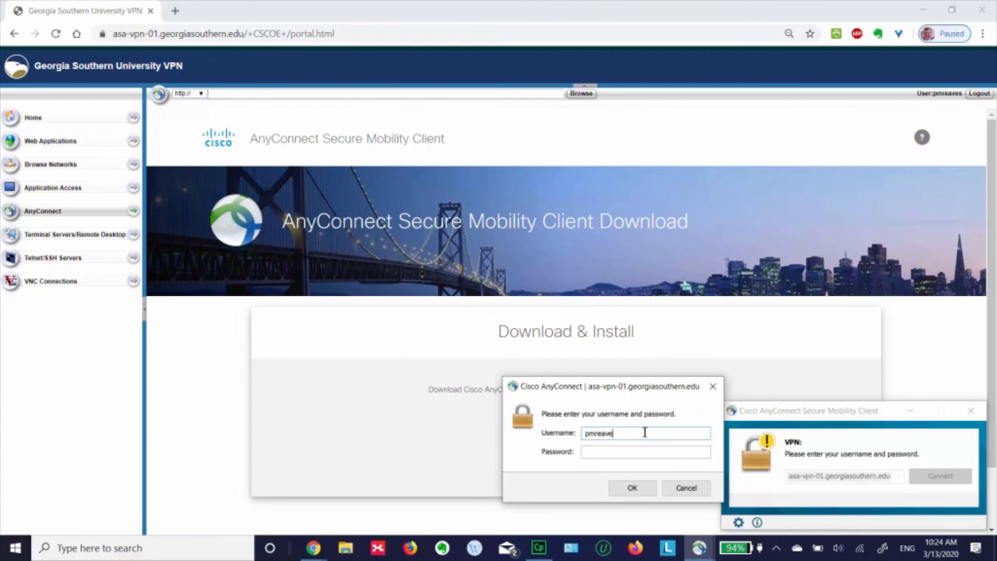
{"action": "key", "text": "BackSpace"}
{"action": "key", "text": "BackSpace"}
{"action": "key", "text": "BackSpace"}
{"action": "key", "text": "BackSpace"}
{"action": "key", "text": "BackSpace"}
{"action": "key", "text": "BackSpace"}
{"action": "key", "text": "BackSpace"}
{"action": "type", "text": "pm"}
{"action": "type", "text": "**"}
{"action": "left_click", "coordinate": [632, 489]}
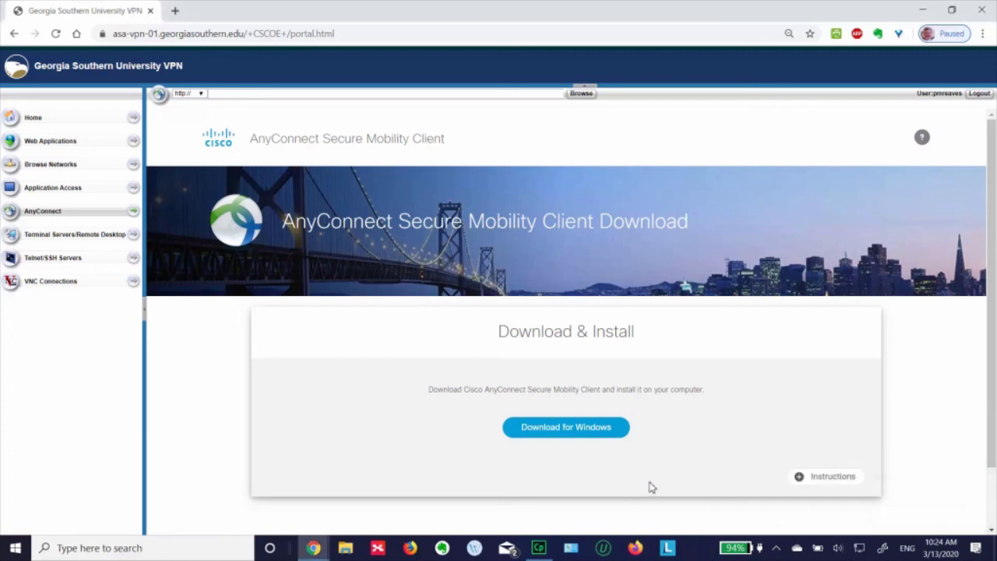
Minimize Chrome and open File Explorer at Quick access from the taskbar
{"action": "left_click", "coordinate": [929, 10]}
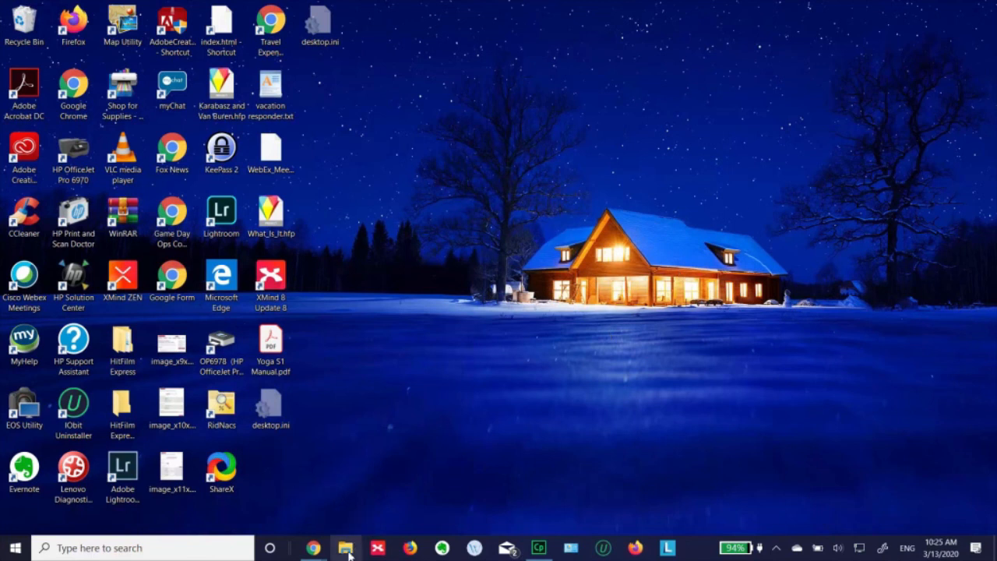
{"action": "left_click", "coordinate": [345, 549]}
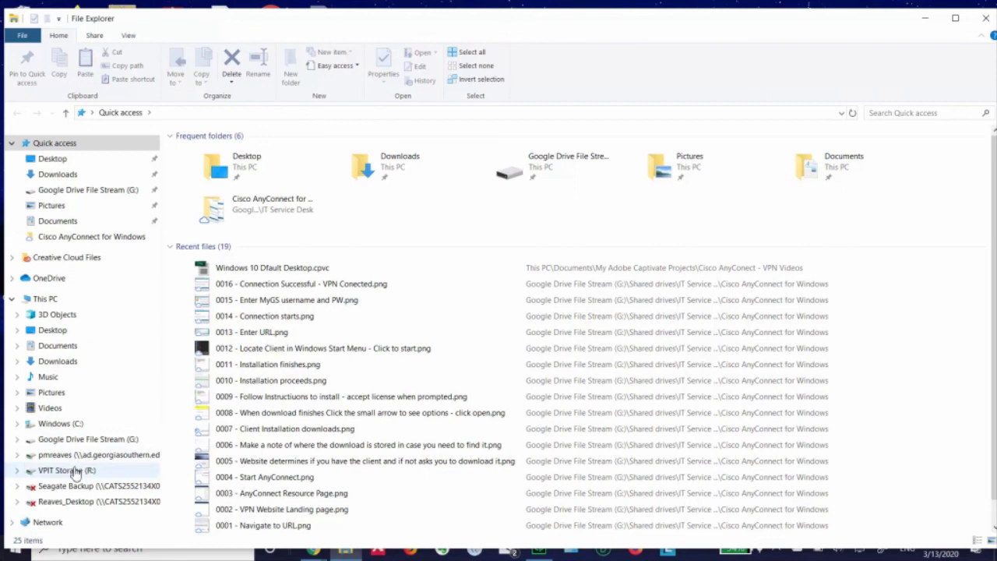
Browse VPIT Storage (R:) and its Common folder, then view the H: home drive and close File Explorer
{"action": "left_click", "coordinate": [75, 471]}
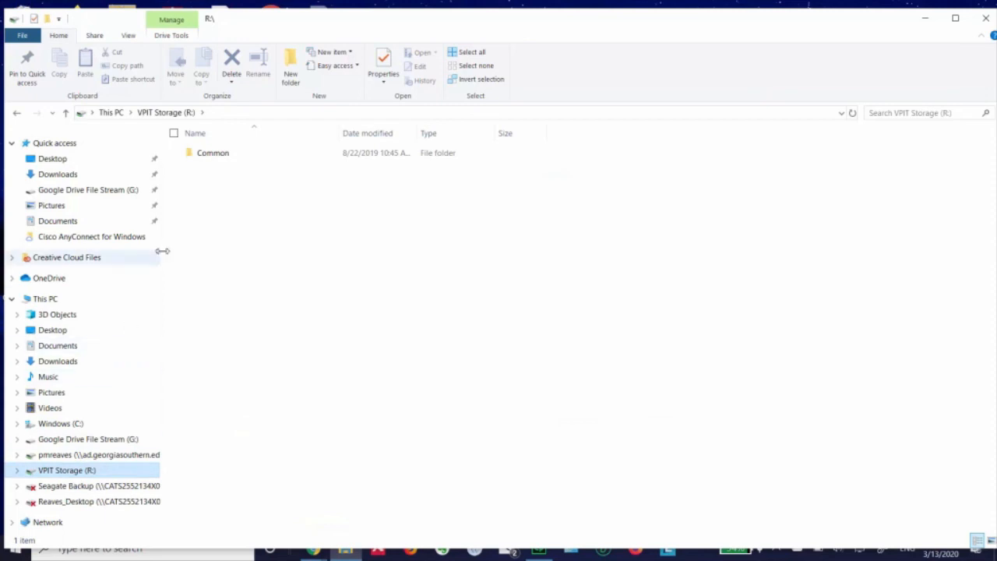
{"action": "double_click", "coordinate": [209, 154]}
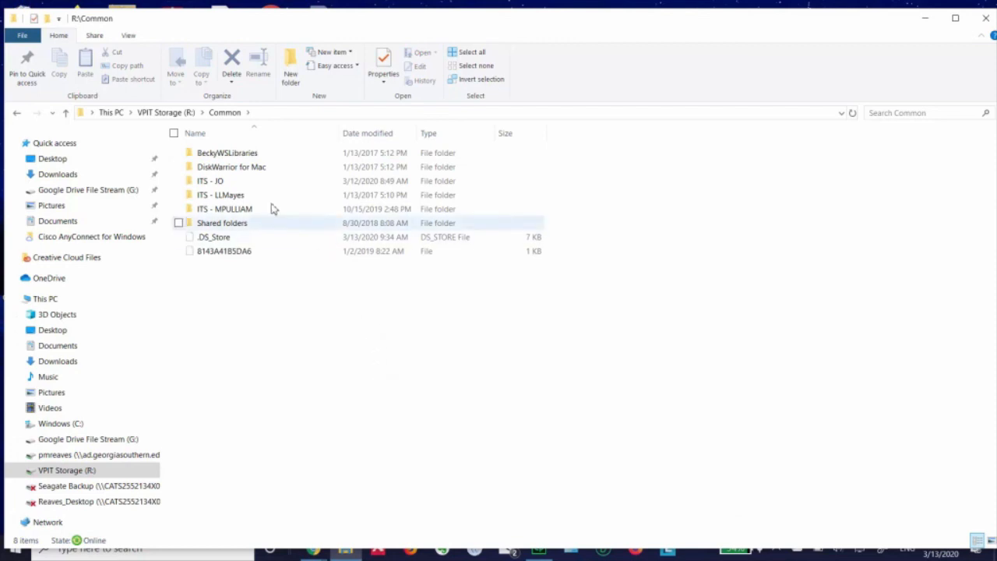
{"action": "left_click", "coordinate": [165, 113]}
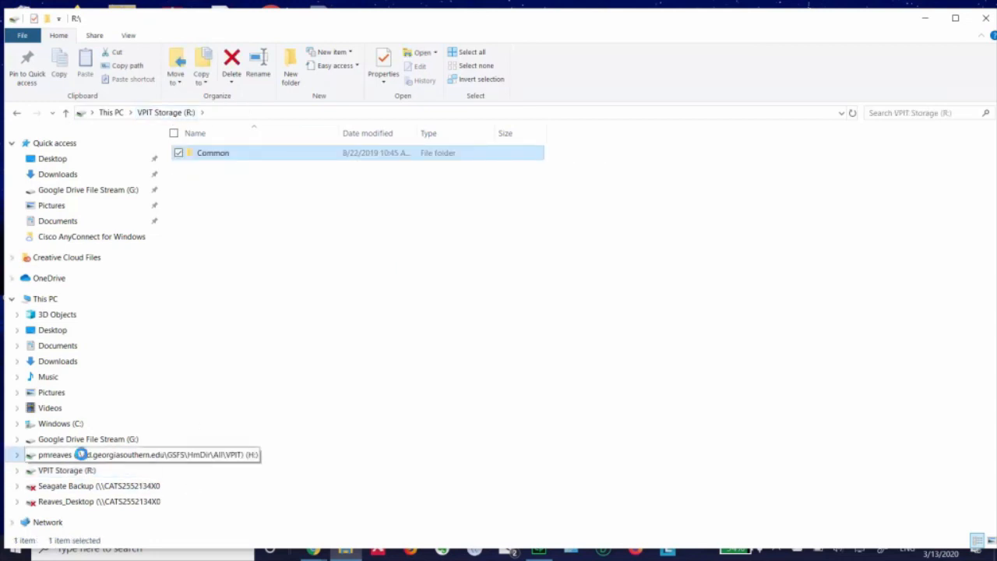
{"action": "left_click", "coordinate": [82, 455]}
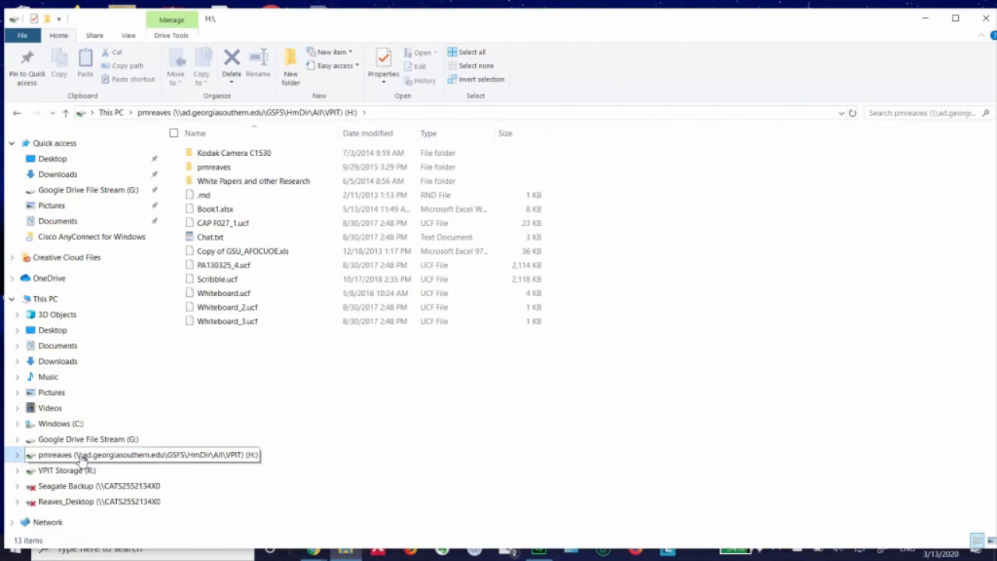
{"action": "left_click", "coordinate": [986, 18]}
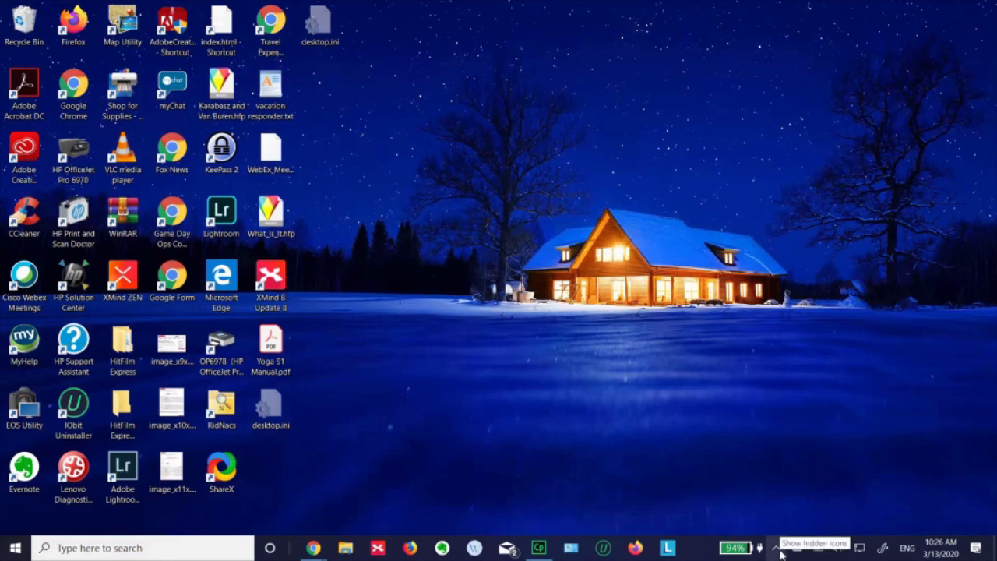
From the tray's AnyConnect icon, disconnect from asa-vpn-01.georgiasouthern.edu and close the client window
{"action": "left_click", "coordinate": [776, 548]}
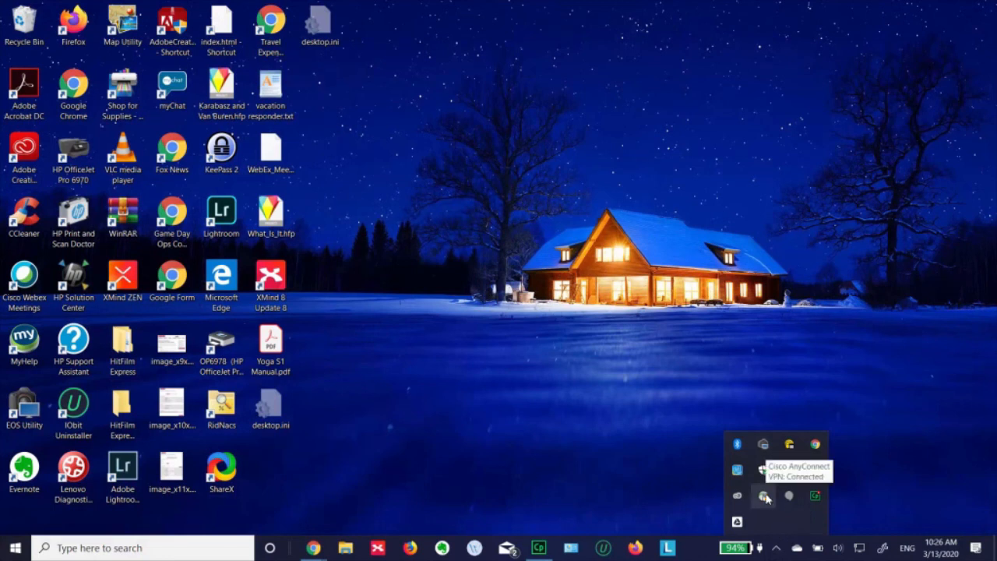
{"action": "left_click", "coordinate": [765, 496]}
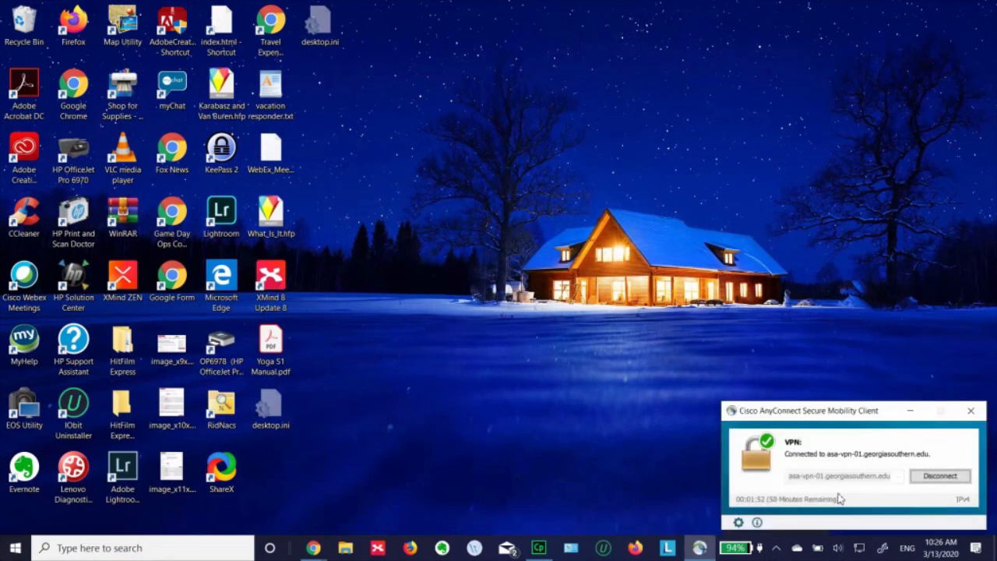
{"action": "left_click", "coordinate": [938, 477]}
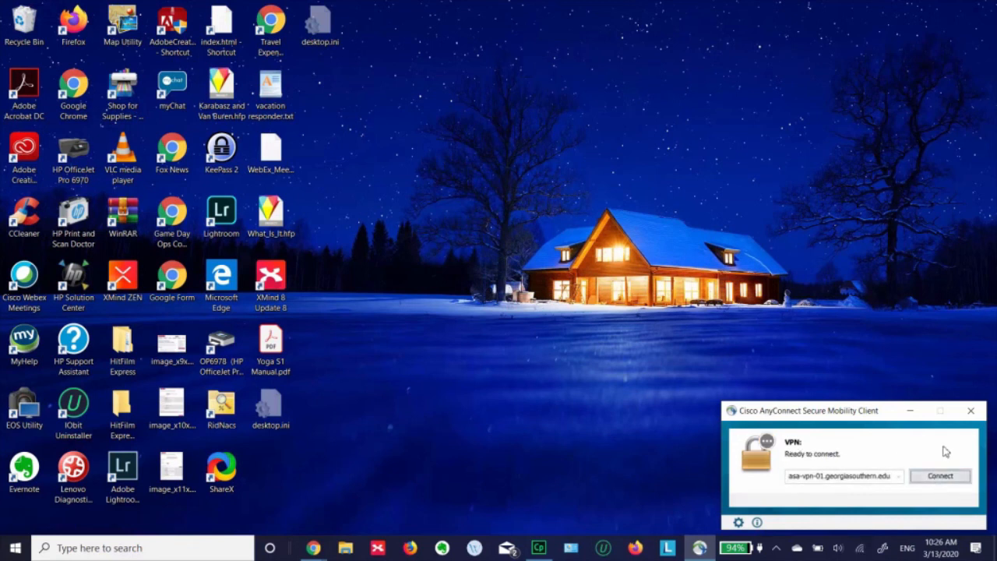
{"action": "left_click", "coordinate": [972, 412]}
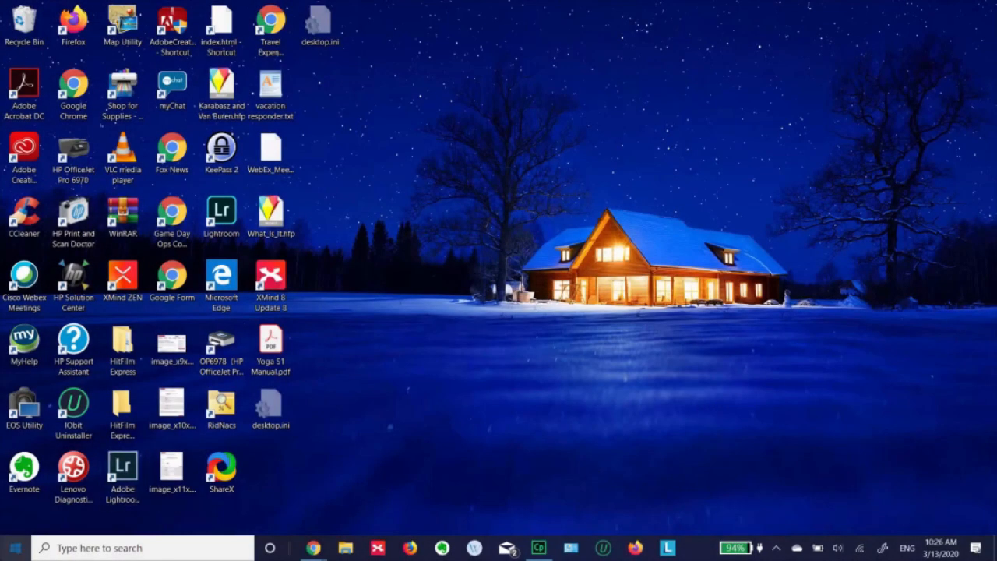
Relaunch Cisco AnyConnect Secure Mobility Client from the Start menu's Cisco folder
{"action": "left_click", "coordinate": [15, 548]}
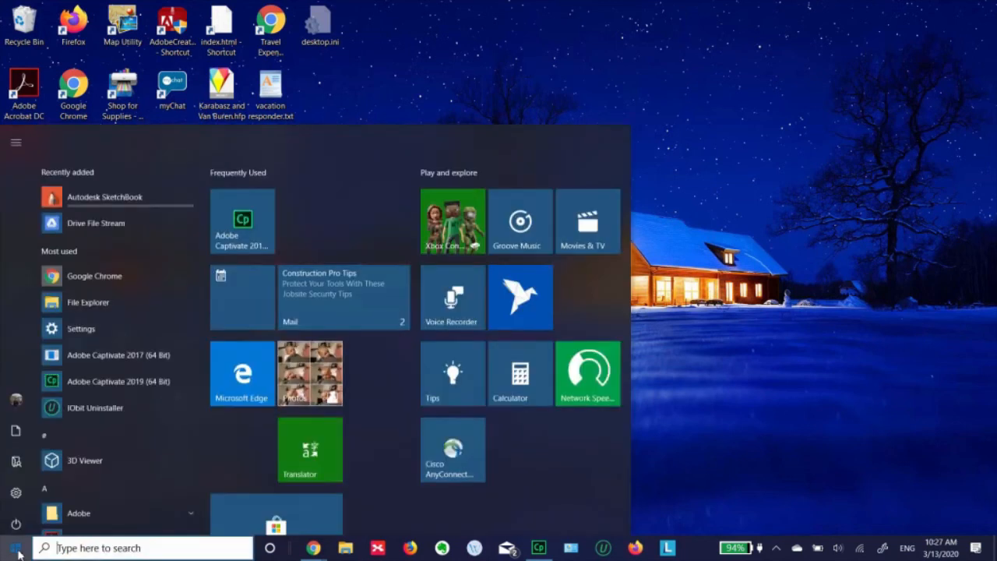
{"action": "scroll", "coordinate": [133, 339], "scroll_direction": "down", "scroll_amount": 2}
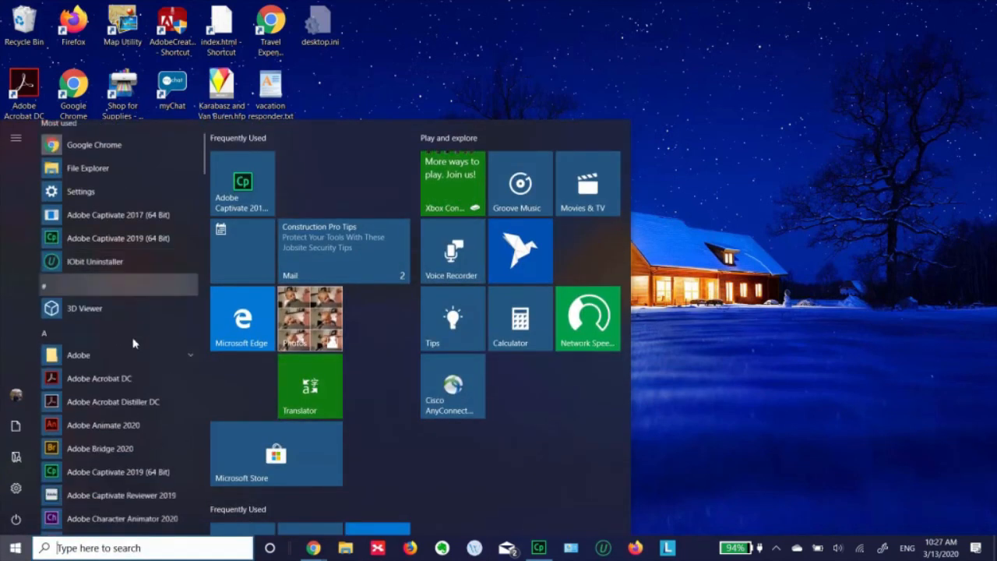
{"action": "scroll", "coordinate": [133, 343], "scroll_direction": "down", "scroll_amount": 10}
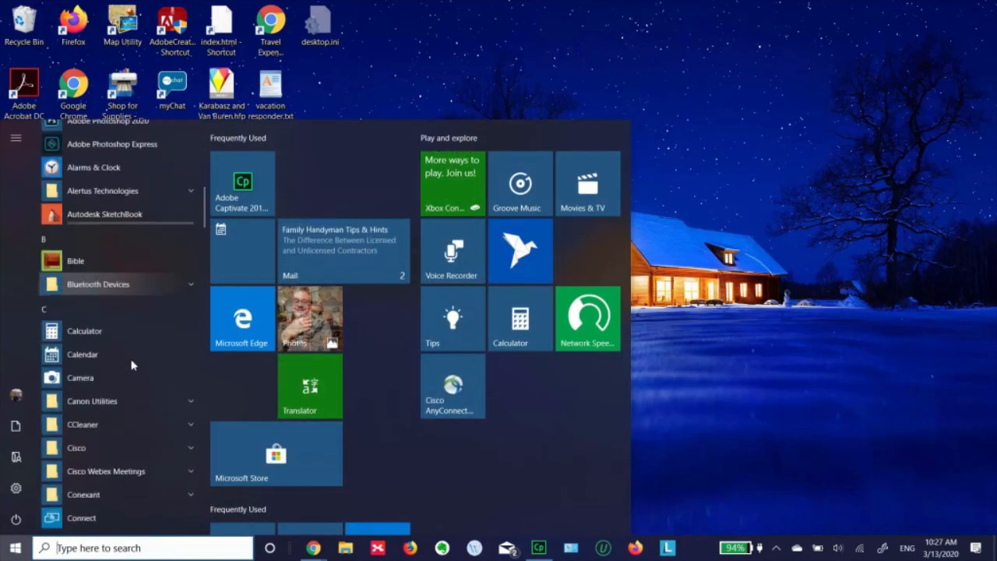
{"action": "scroll", "coordinate": [131, 361], "scroll_direction": "down", "scroll_amount": 2}
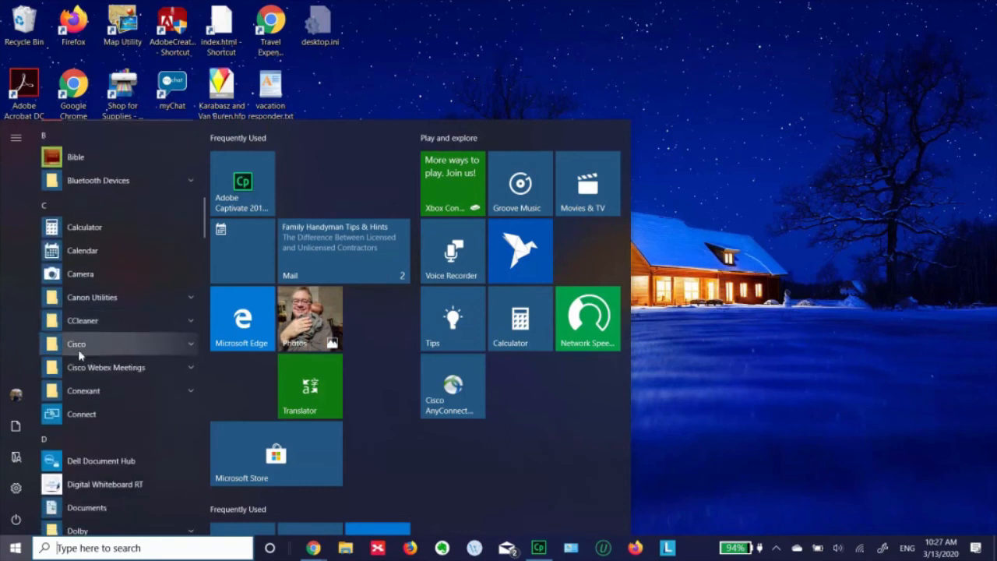
{"action": "left_click", "coordinate": [193, 348]}
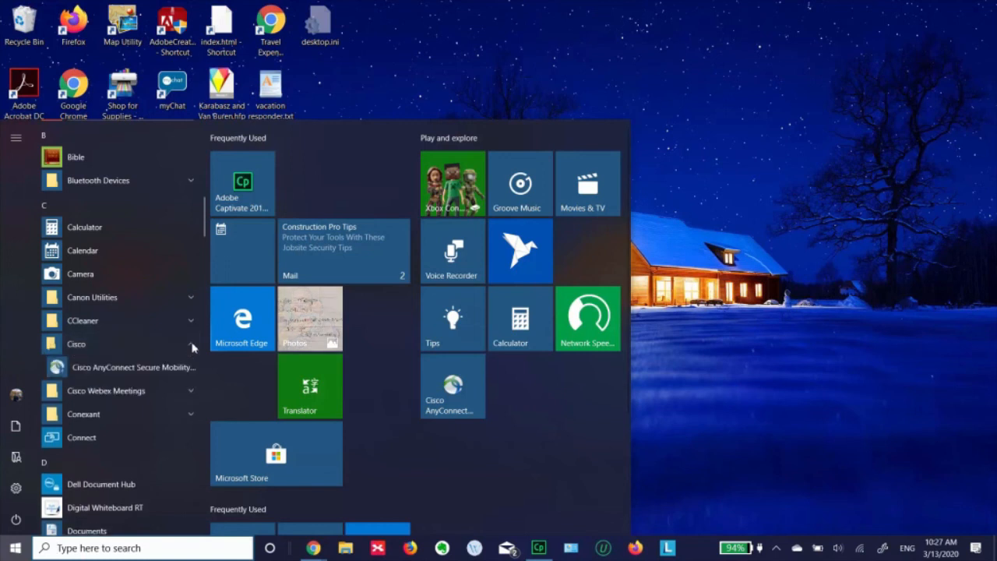
{"action": "left_click", "coordinate": [134, 367]}
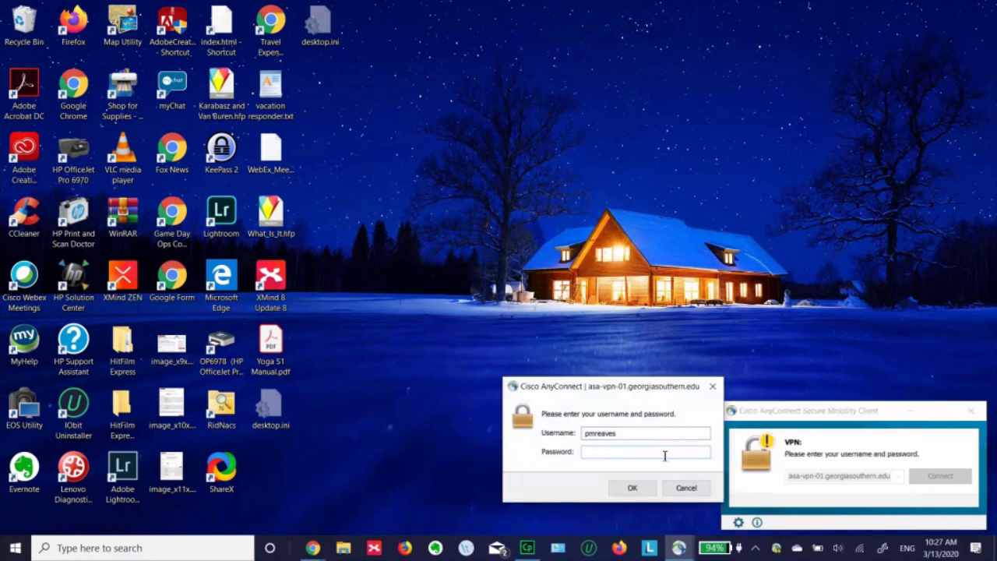
Keep the prefilled username, enter the account password, and submit to reconnect to the VPN
{"action": "left_click", "coordinate": [648, 432]}
{"action": "left_click", "coordinate": [651, 452]}
{"action": "type", "text": "*********"}
{"action": "key", "text": "Return"}
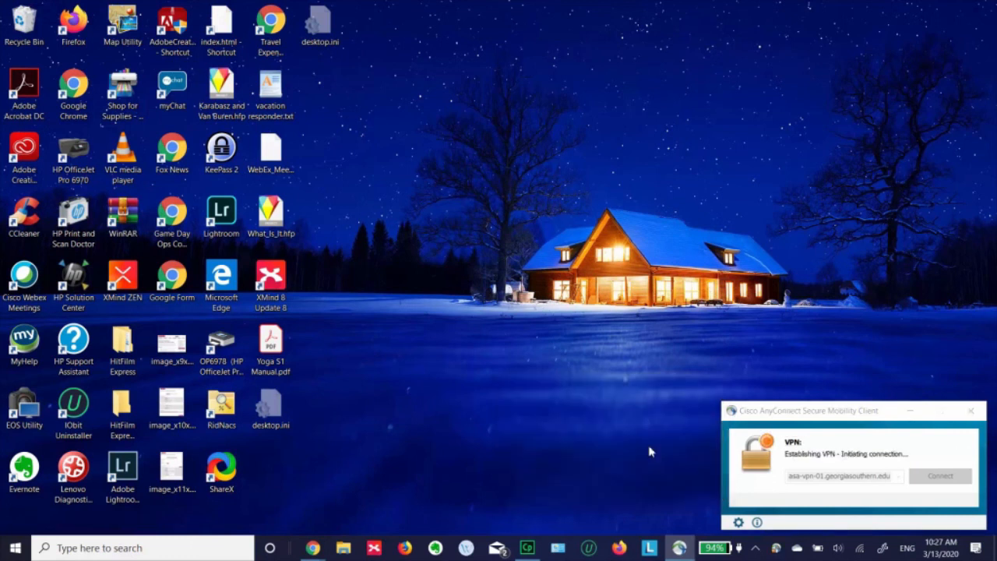